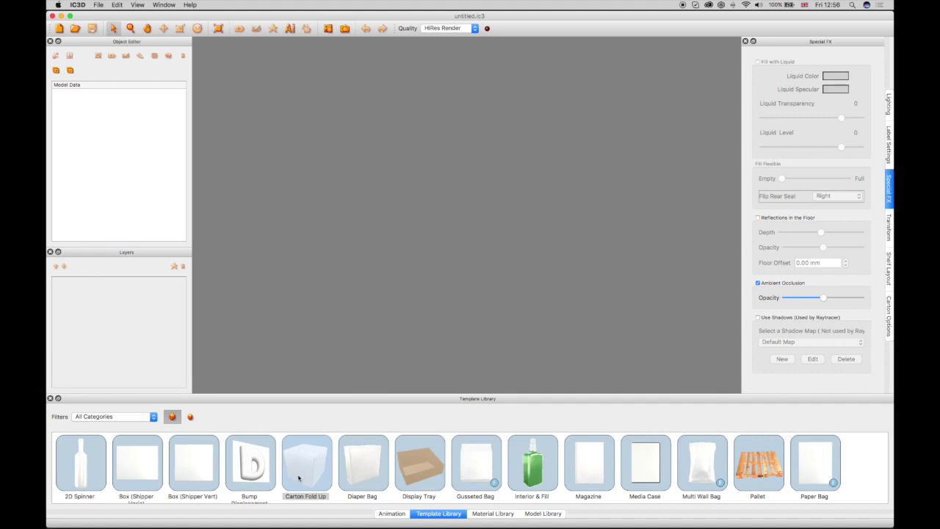
Step: Start a Carton Fold Up template and import the Royal Oak Gin.dxf dieline from the Royal Oak Gin folder
{"action": "left_click_drag", "start_coordinate": [307, 471], "coordinate": [399, 305]}
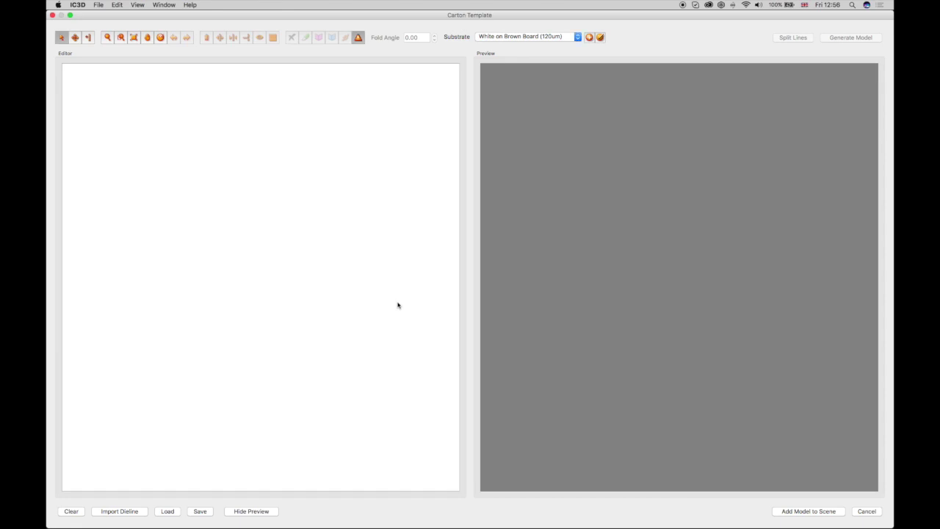
{"action": "left_click", "coordinate": [113, 512]}
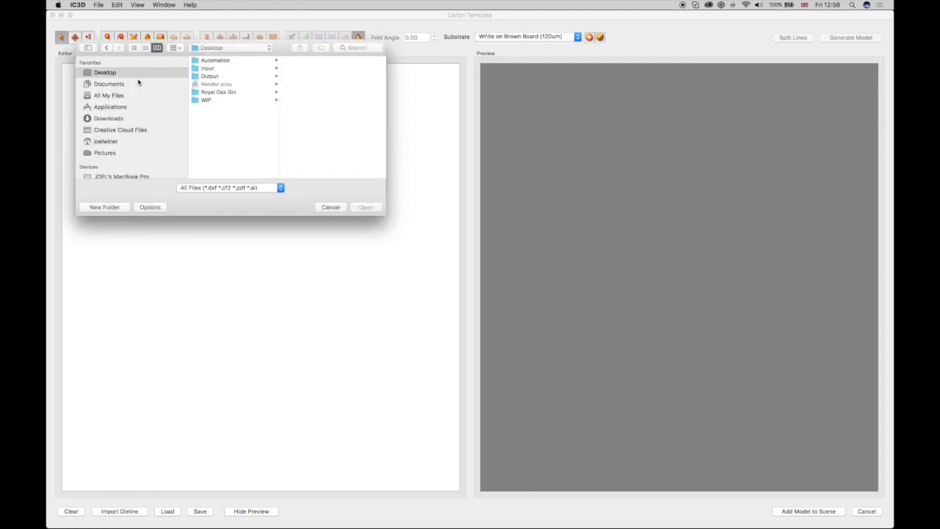
{"action": "left_click", "coordinate": [223, 93]}
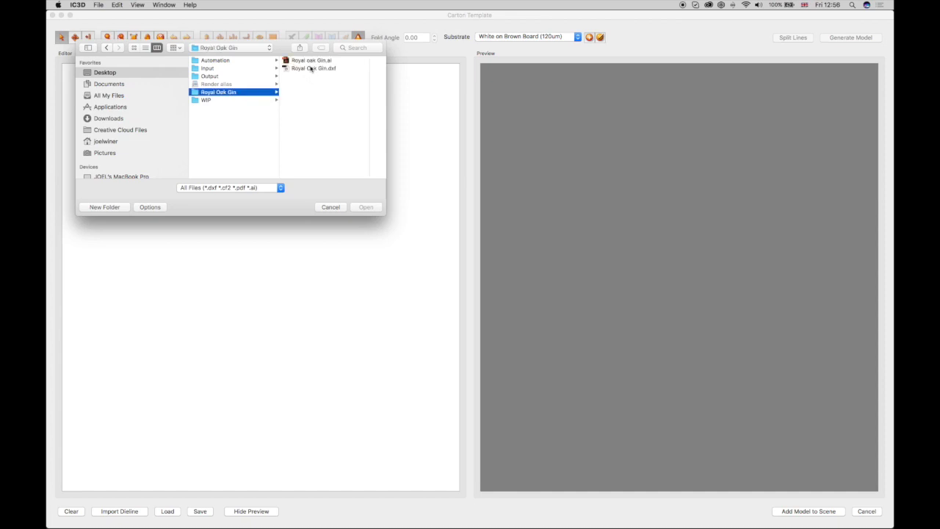
{"action": "left_click", "coordinate": [312, 68]}
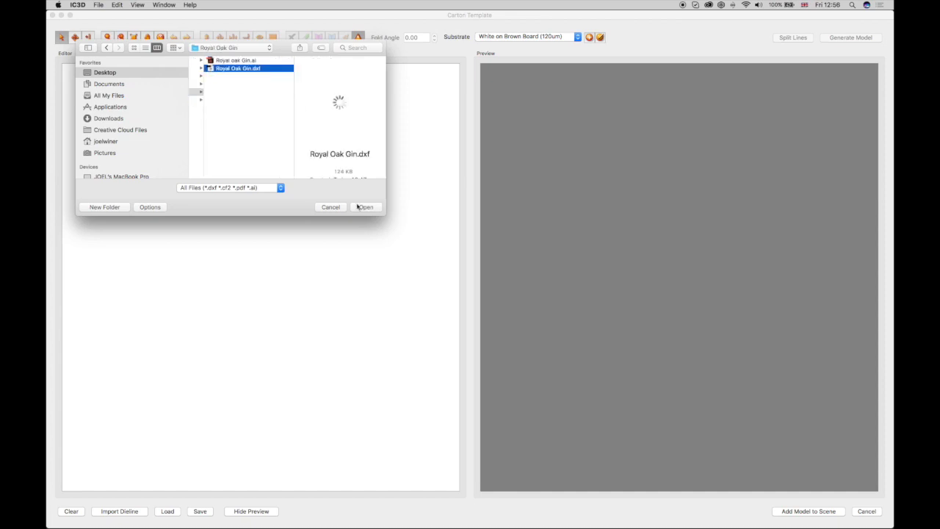
{"action": "left_click", "coordinate": [366, 207]}
{"action": "left_click", "coordinate": [467, 325]}
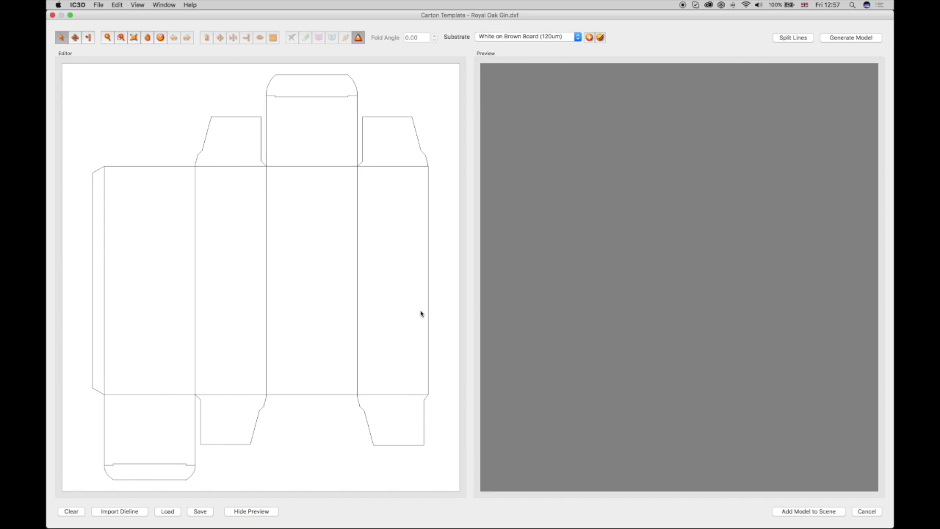
Step: Rotate the imported dieline step by step through a full turn back to its starting orientation
{"action": "left_click", "coordinate": [160, 38]}
{"action": "left_click", "coordinate": [160, 38]}
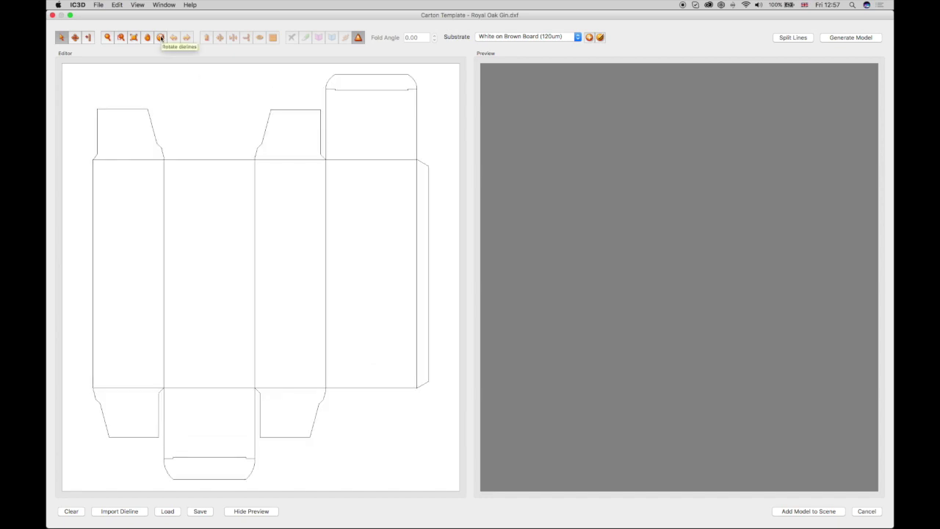
{"action": "left_click", "coordinate": [160, 38]}
{"action": "left_click", "coordinate": [160, 37]}
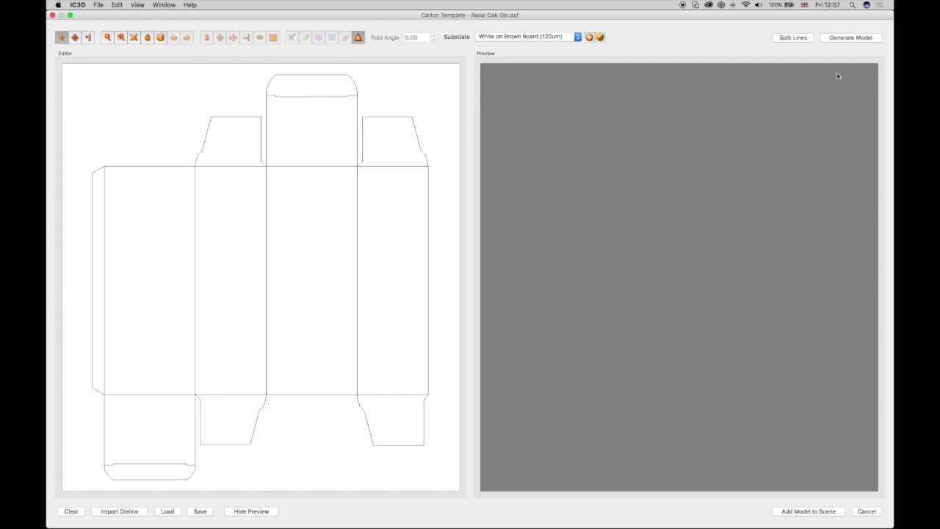
Step: Split the dieline's lines and select individual fold lines around the two end panels to check their separation
{"action": "left_click", "coordinate": [791, 37]}
{"action": "left_click", "coordinate": [310, 167]}
{"action": "left_click", "coordinate": [386, 168]}
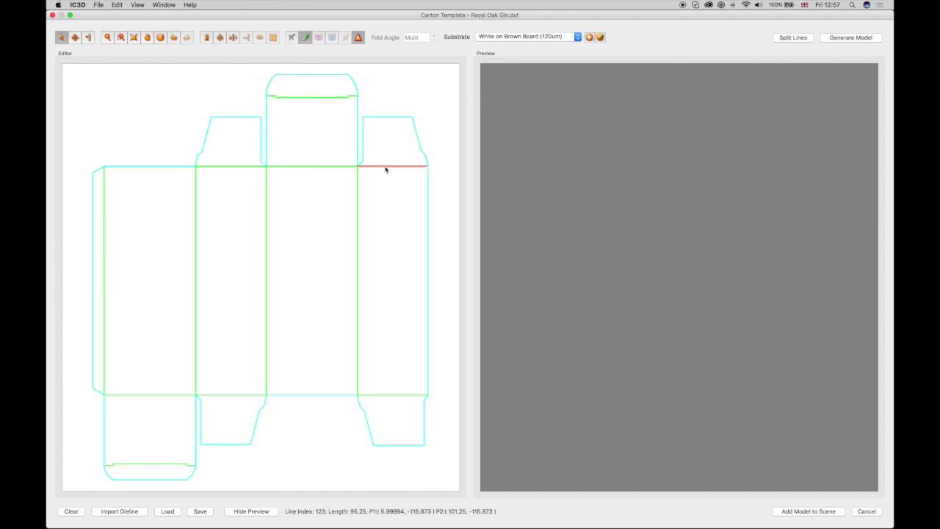
{"action": "left_click", "coordinate": [357, 253]}
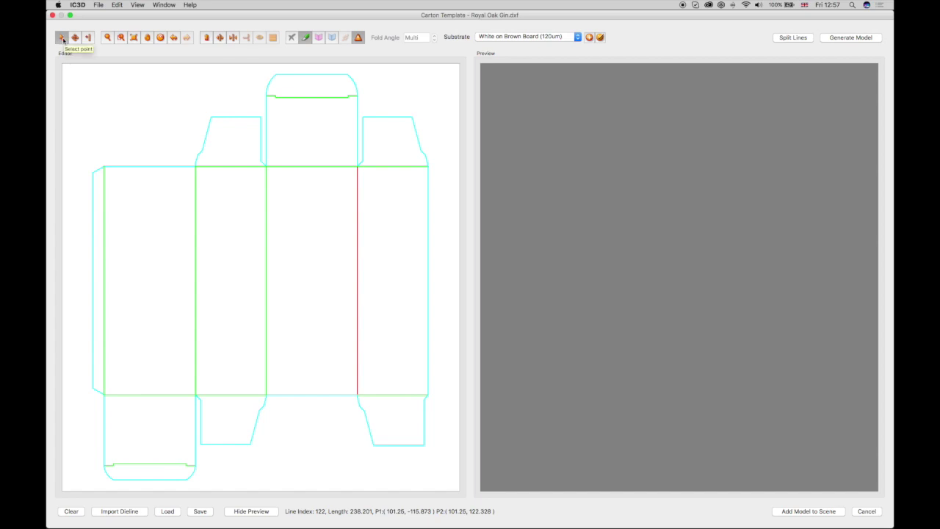
Step: Select the entire dieline and set all of its lines as cuts
{"action": "left_click_drag", "start_coordinate": [67, 69], "coordinate": [104, 78]}
{"action": "left_click_drag", "start_coordinate": [250, 140], "coordinate": [442, 484]}
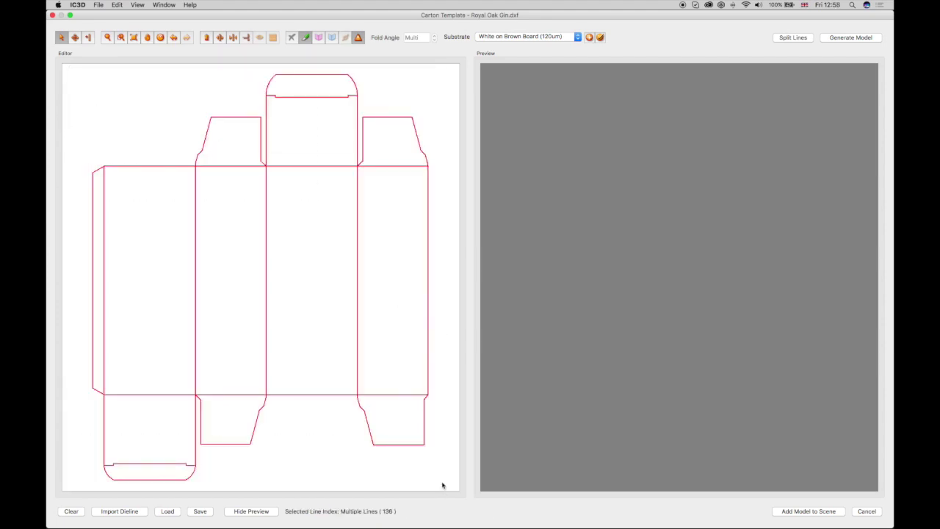
{"action": "left_click", "coordinate": [306, 38]}
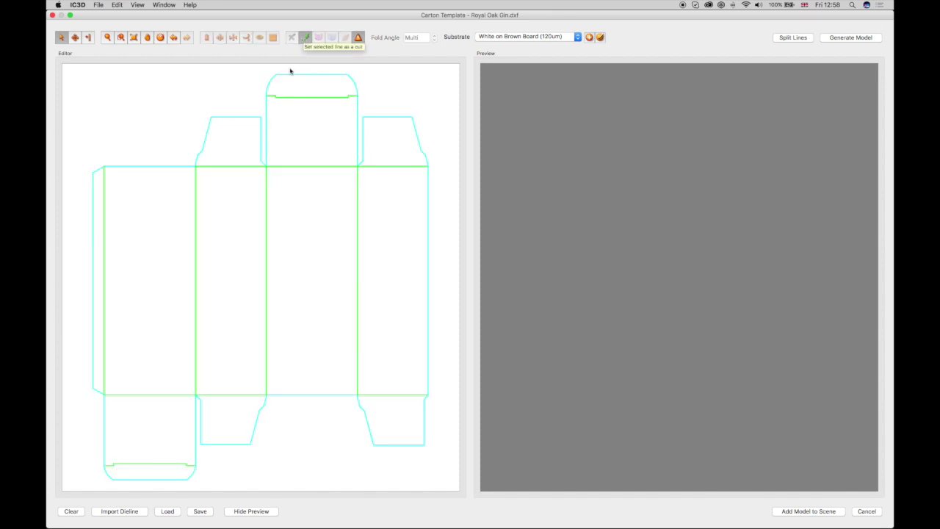
Step: Set the four vertical panel folds, all flap folds and both tuck-flap folds of the dieline as crease lines
{"action": "left_click", "coordinate": [104, 233]}
{"action": "left_click_drag", "start_coordinate": [174, 219], "coordinate": [382, 257], "text": "shift"}
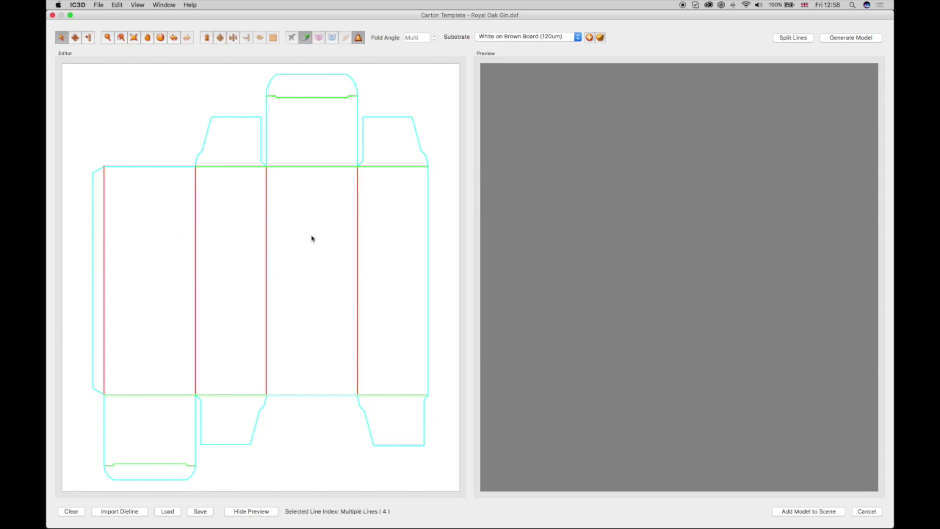
{"action": "left_click_drag", "start_coordinate": [148, 360], "coordinate": [167, 471]}
{"action": "left_click", "coordinate": [109, 464], "text": "shift"}
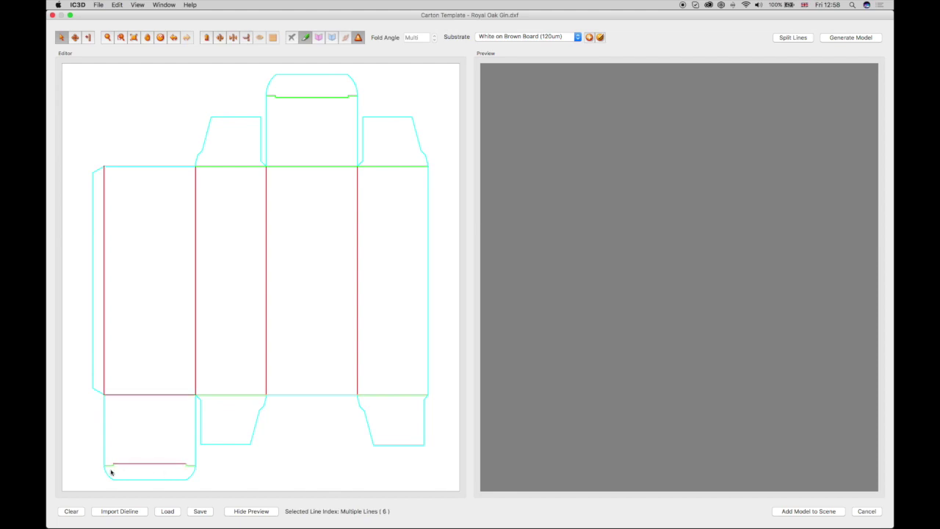
{"action": "left_click", "coordinate": [190, 464], "text": "shift"}
{"action": "left_click_drag", "start_coordinate": [294, 89], "coordinate": [313, 270], "text": "shift"}
{"action": "left_click", "coordinate": [272, 95], "text": "shift"}
{"action": "left_click", "coordinate": [353, 96], "text": "shift"}
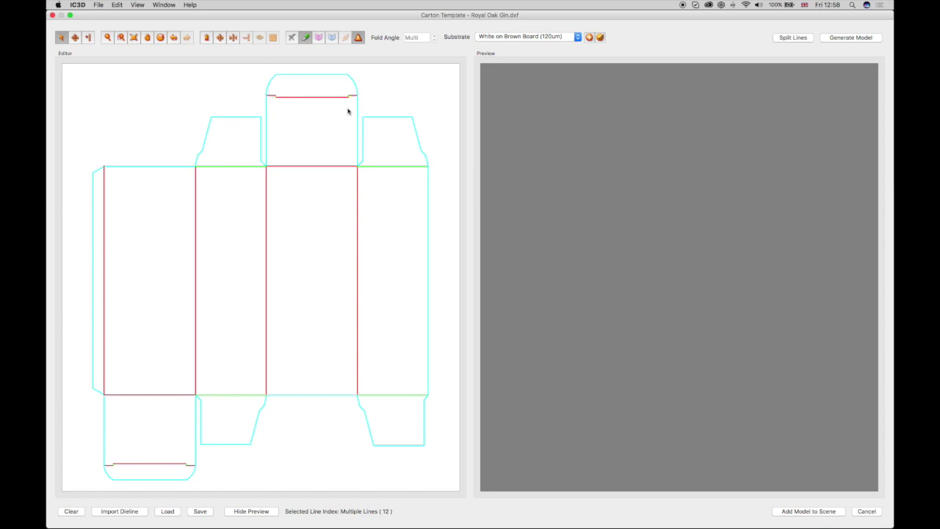
{"action": "left_click_drag", "start_coordinate": [227, 159], "coordinate": [239, 395], "text": "shift"}
{"action": "left_click_drag", "start_coordinate": [382, 151], "coordinate": [404, 413], "text": "shift"}
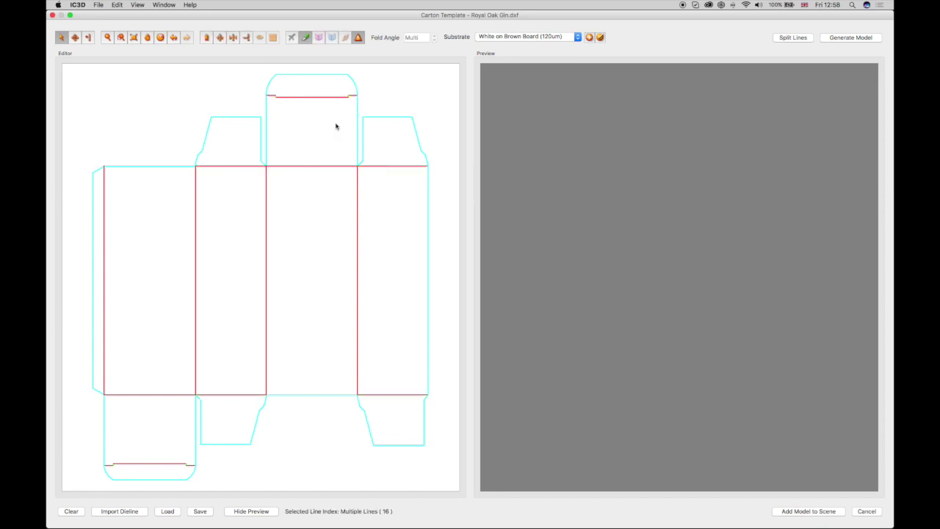
{"action": "left_click", "coordinate": [318, 38]}
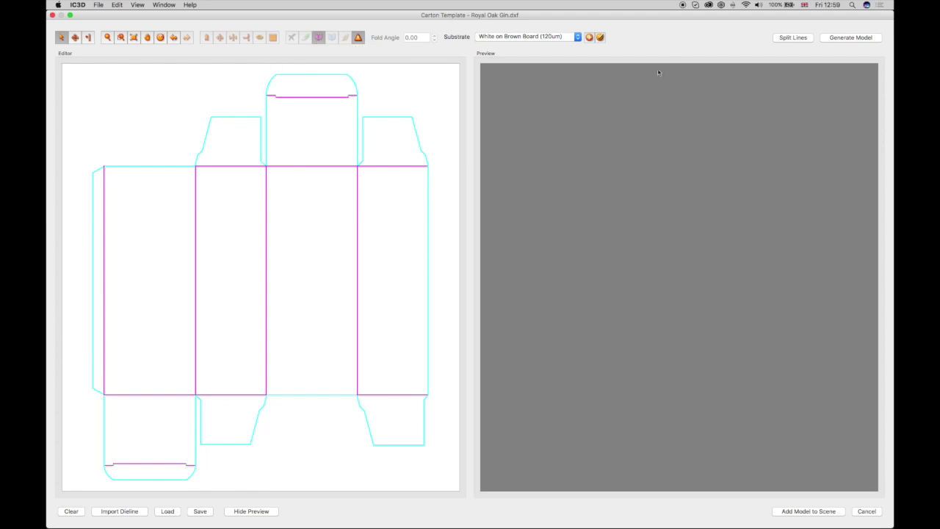
Step: Generate the 3D carton model from the dieline and inspect it in the preview
{"action": "left_click", "coordinate": [846, 39]}
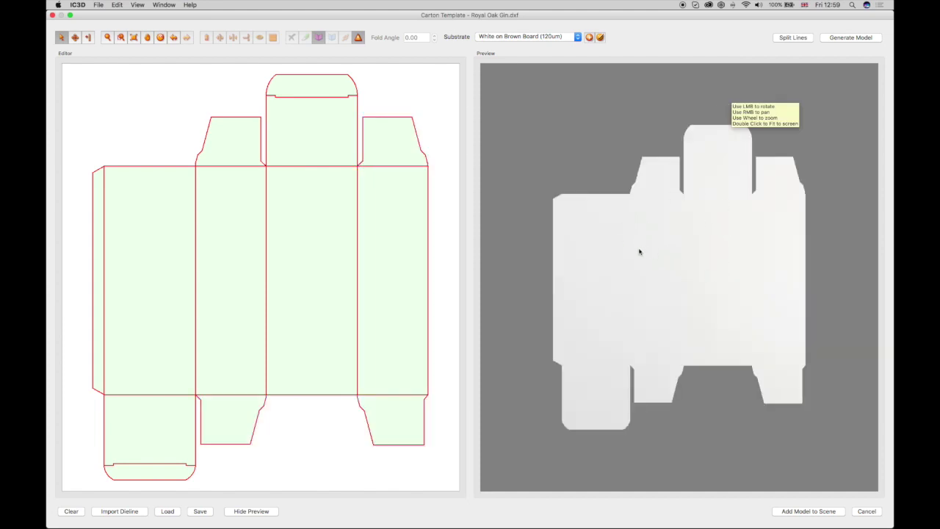
{"action": "left_click_drag", "start_coordinate": [663, 262], "coordinate": [642, 256]}
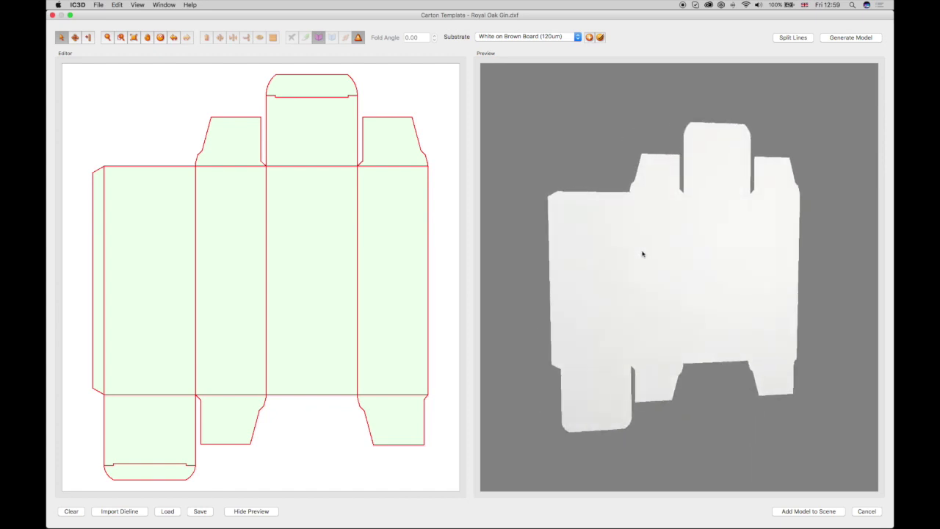
Step: Change the carton's substrate to BC Flute Brown (7500um) and inspect the board in the preview
{"action": "left_click", "coordinate": [556, 38]}
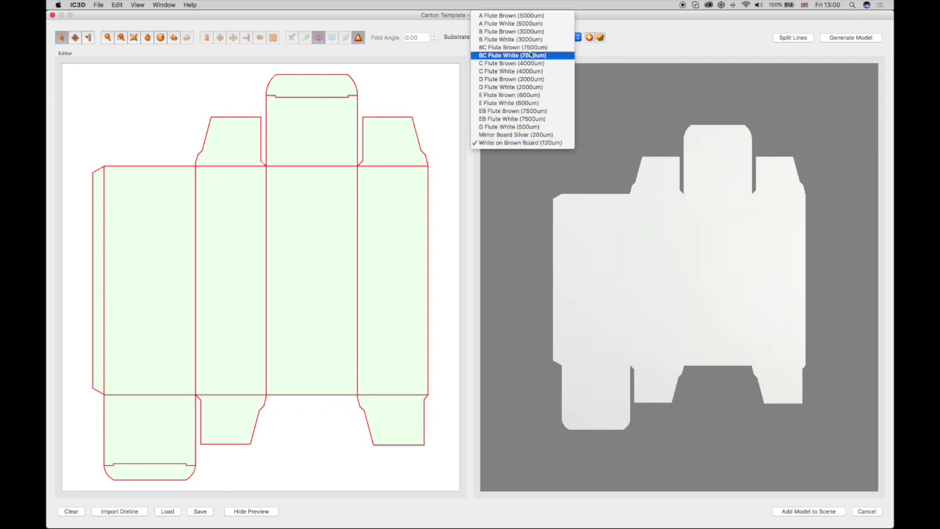
{"action": "left_click", "coordinate": [531, 47]}
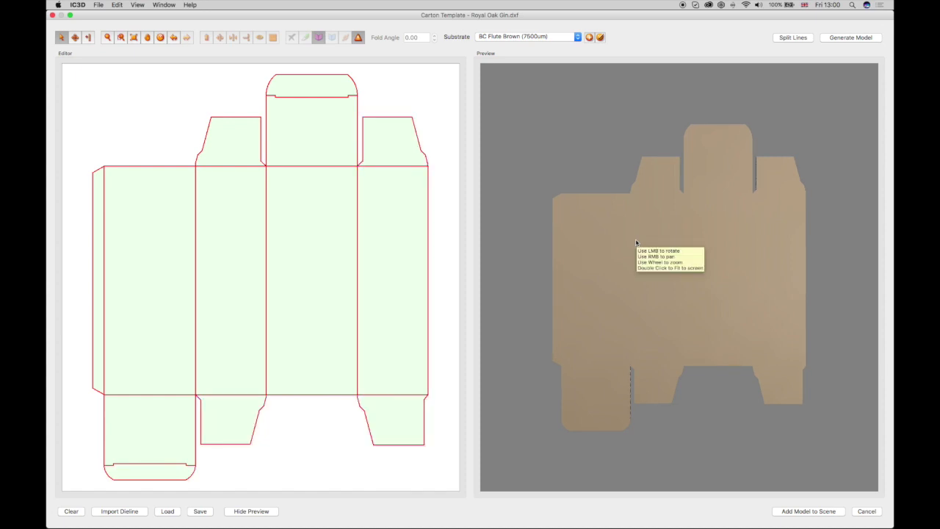
{"action": "mouse_move", "coordinate": [636, 243]}
{"action": "left_mouse_down"}
{"action": "mouse_move", "coordinate": [652, 251]}
{"action": "mouse_move", "coordinate": [676, 237]}
{"action": "mouse_move", "coordinate": [646, 221]}
{"action": "mouse_move", "coordinate": [630, 236]}
{"action": "left_mouse_up"}
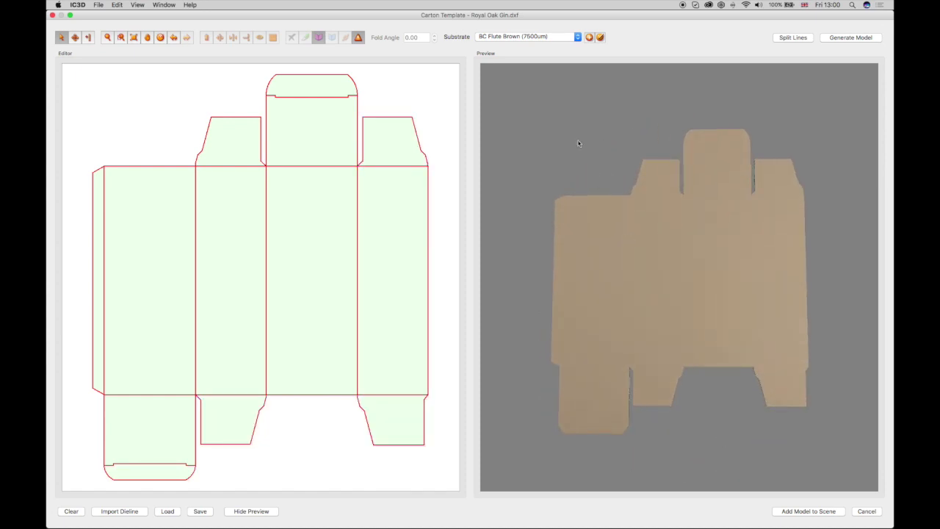
Step: Define a new substrate with Metal (Silver Chrome) as the front material and a material thickness of 0.15 mm
{"action": "left_click", "coordinate": [590, 38]}
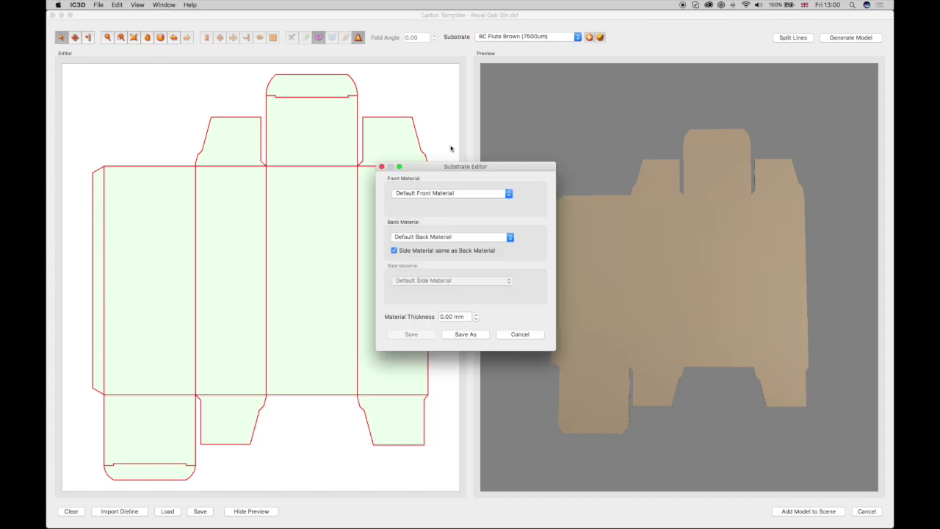
{"action": "left_click", "coordinate": [426, 195]}
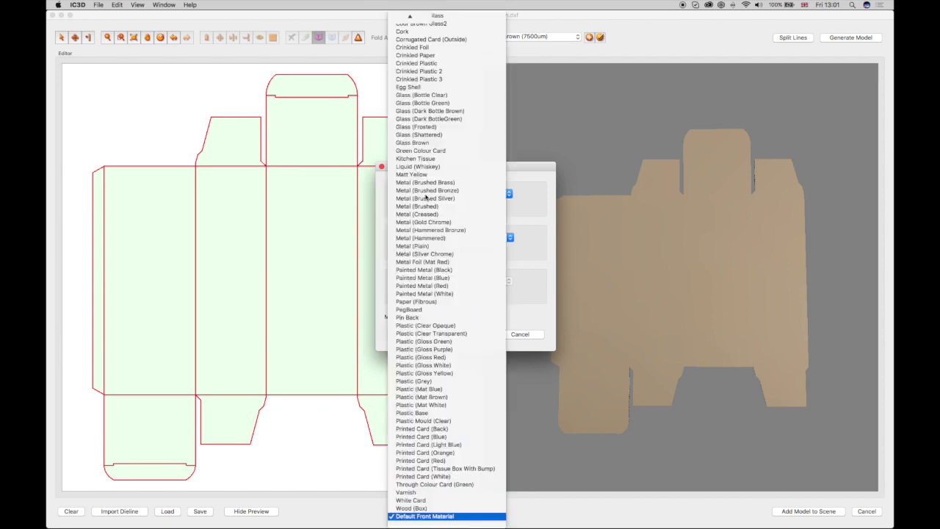
{"action": "scroll", "coordinate": [426, 198], "scroll_direction": "up", "scroll_amount": 3}
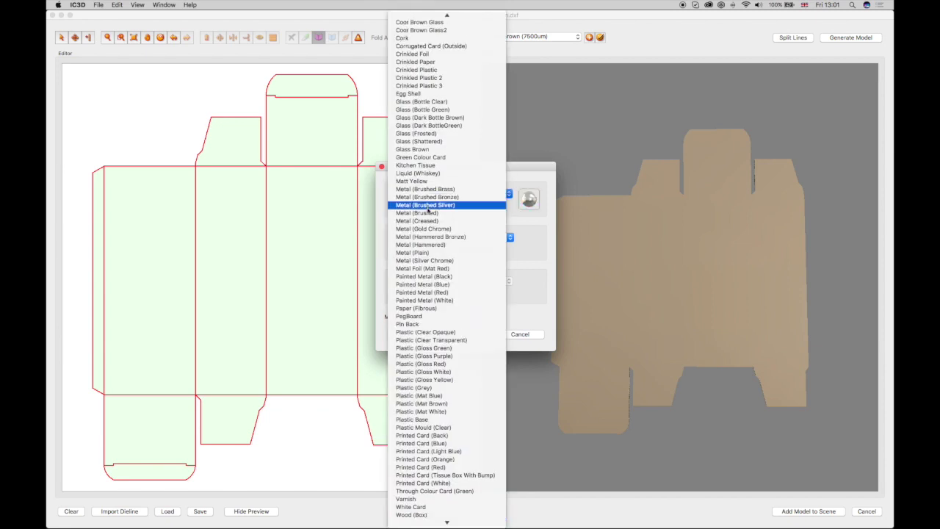
{"action": "left_click", "coordinate": [431, 261]}
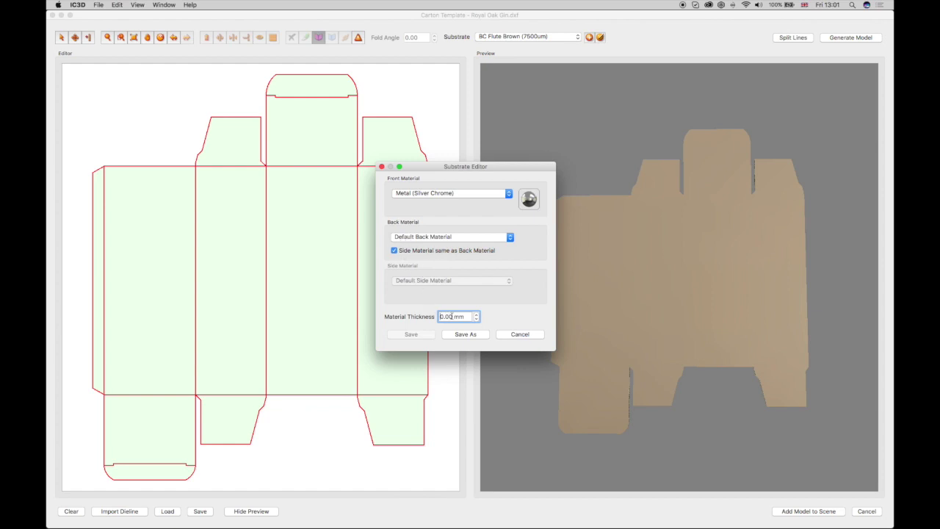
{"action": "left_click_drag", "start_coordinate": [451, 316], "coordinate": [438, 317]}
{"action": "key", "text": "BackSpace"}
{"action": "type", "text": "0.15"}
Step: Save the new substrate under the name Metallic Board
{"action": "left_click", "coordinate": [465, 336]}
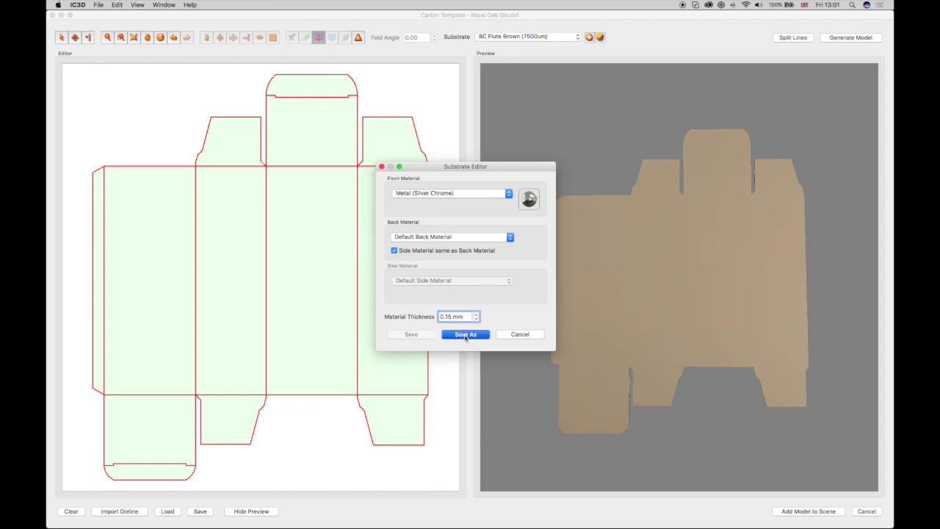
{"action": "type", "text": "Met"}
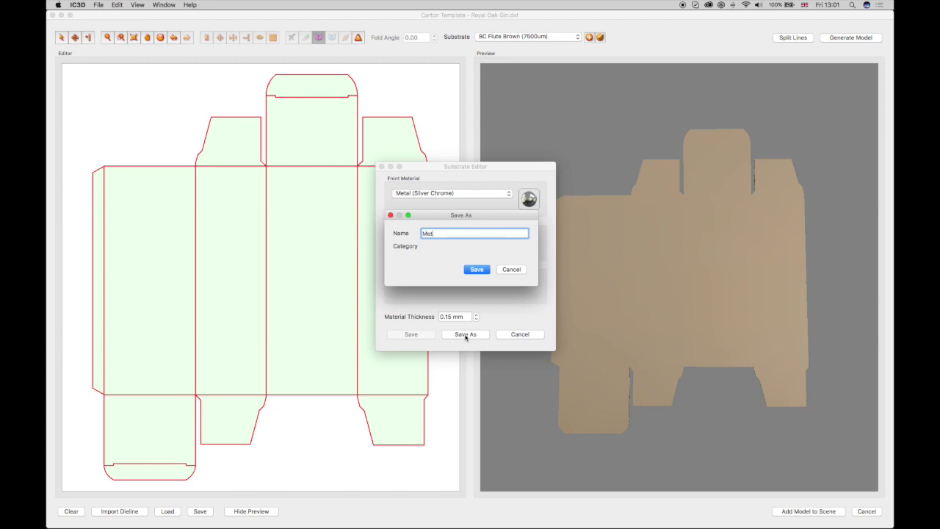
{"action": "type", "text": "allic Board"}
{"action": "left_click", "coordinate": [479, 271]}
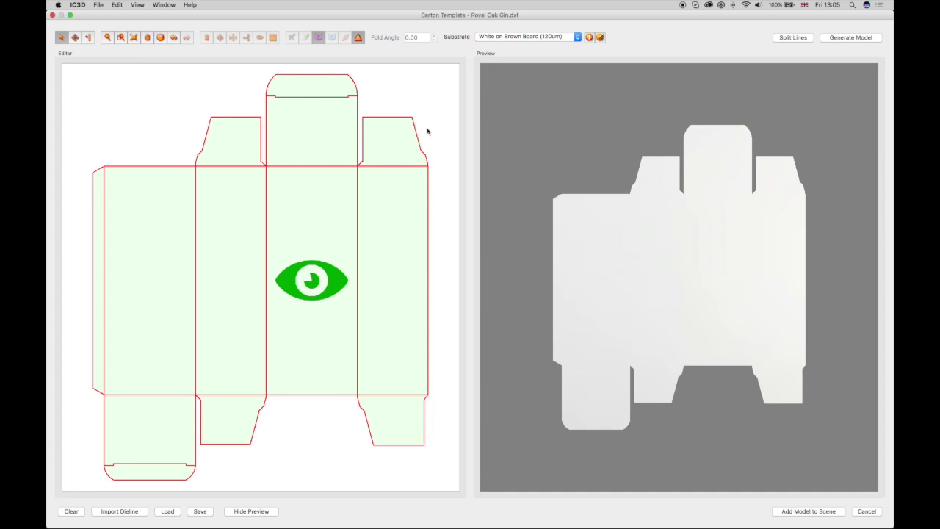
Step: Select all crease lines of the carton and set their fold angle to 90 degrees
{"action": "left_click", "coordinate": [428, 130]}
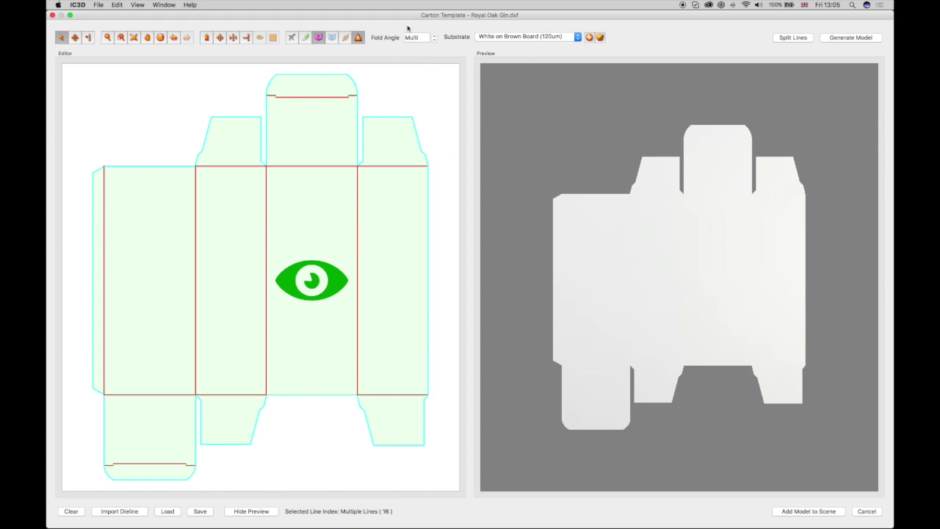
{"action": "left_click_drag", "start_coordinate": [430, 37], "coordinate": [397, 37]}
{"action": "type", "text": "90"}
{"action": "key", "text": "Return"}
{"action": "left_click_drag", "start_coordinate": [656, 130], "coordinate": [661, 157]}
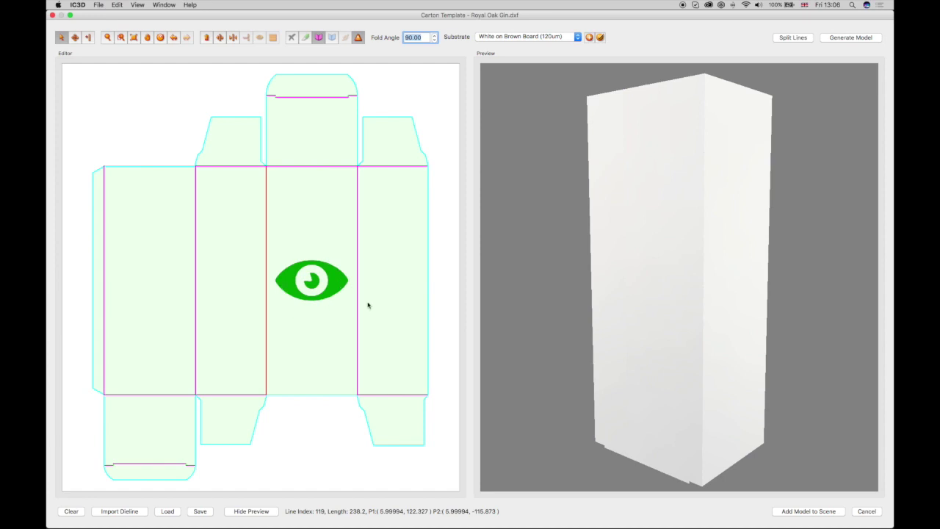
Step: Make the narrow end panel the front-facing panel, and restore the wide third panel as the facing one
{"action": "left_click", "coordinate": [390, 301]}
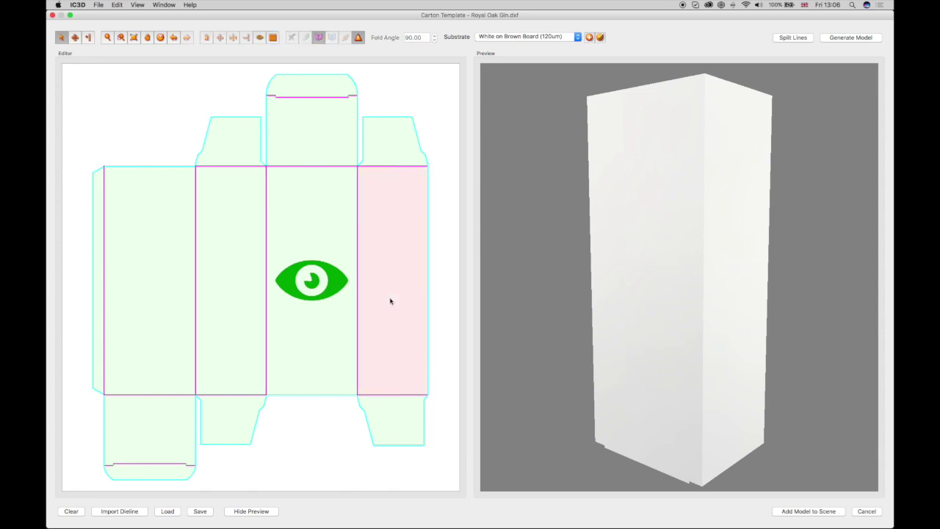
{"action": "left_click", "coordinate": [259, 39]}
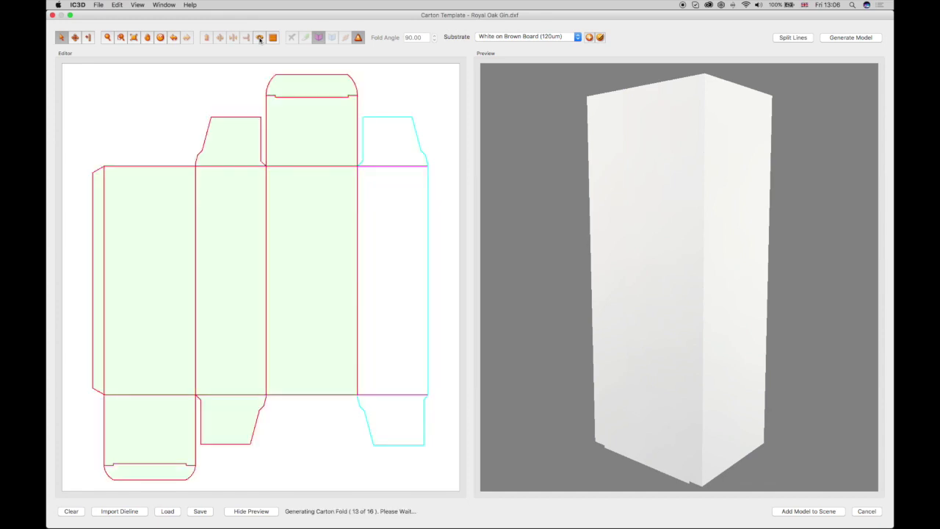
{"action": "left_click", "coordinate": [307, 221]}
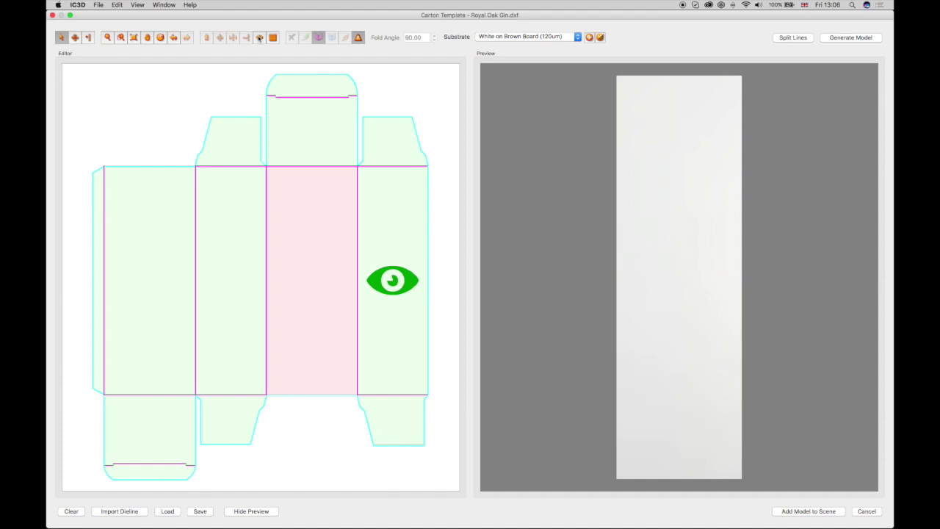
{"action": "left_click", "coordinate": [259, 38]}
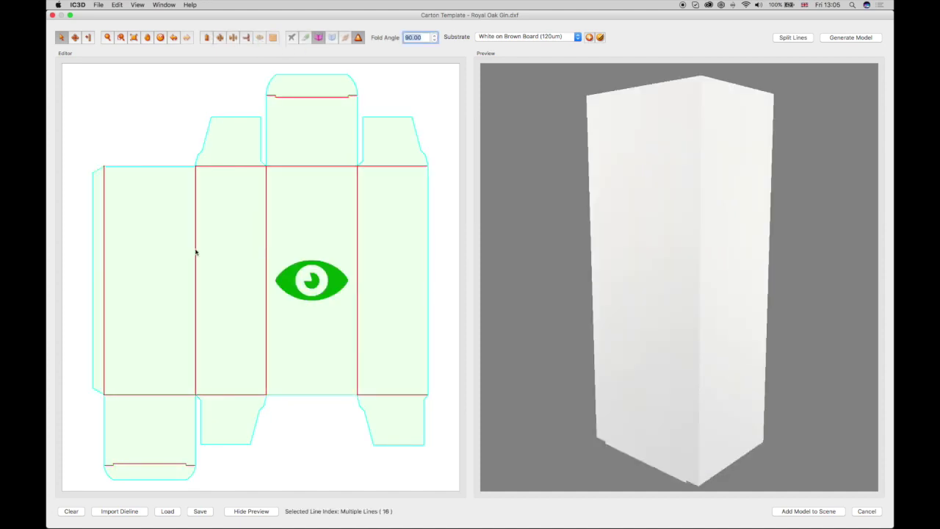
Step: Open up the crease between the narrow second panel and the wide third panel by lowering its fold angle to 60 degrees
{"action": "left_click", "coordinate": [266, 235]}
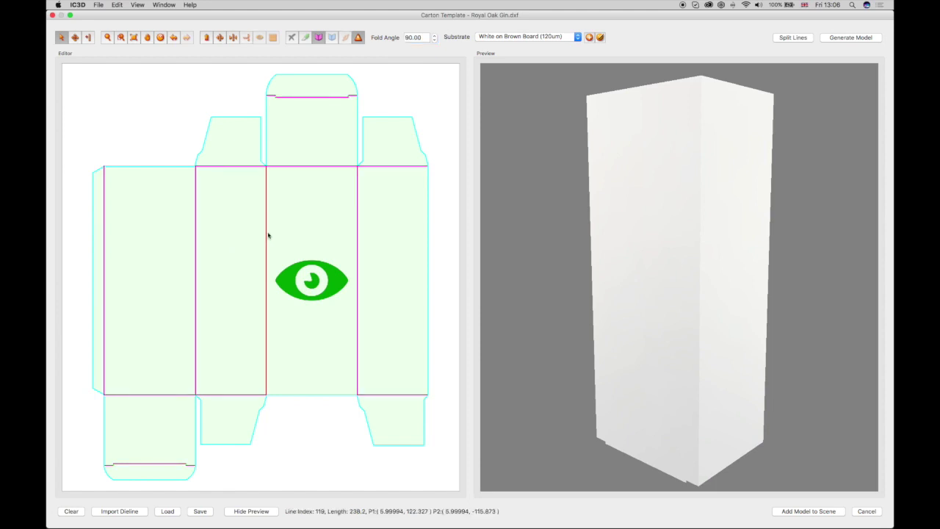
{"action": "left_click", "coordinate": [435, 41]}
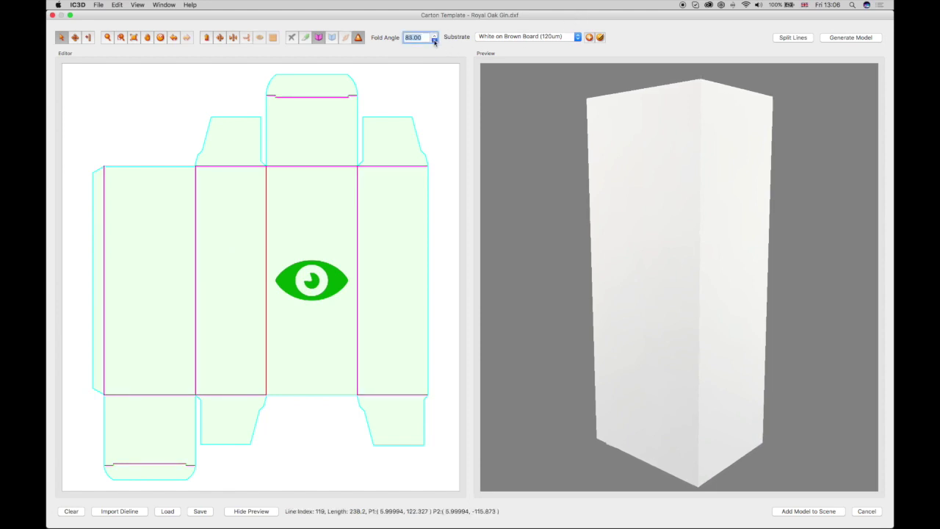
{"action": "left_click", "coordinate": [434, 41]}
{"action": "left_click", "coordinate": [434, 41]}
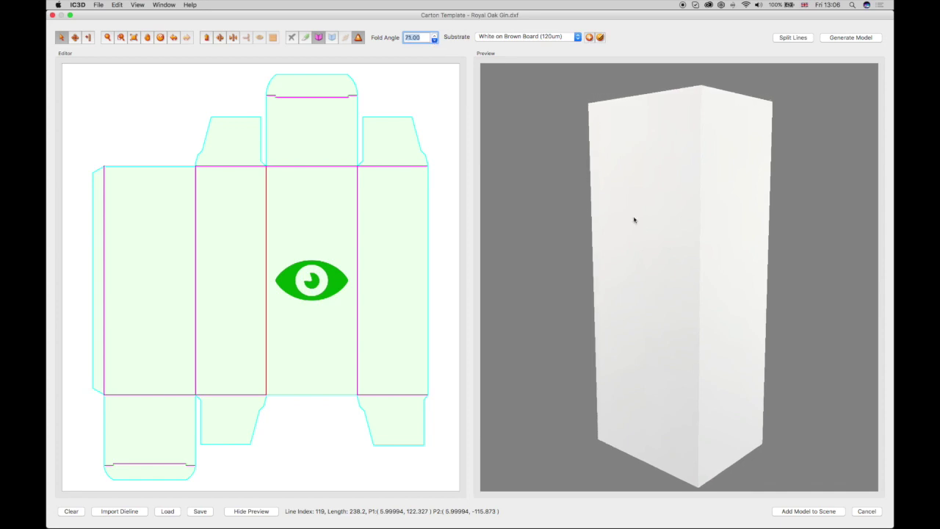
{"action": "left_click_drag", "start_coordinate": [634, 219], "coordinate": [766, 235]}
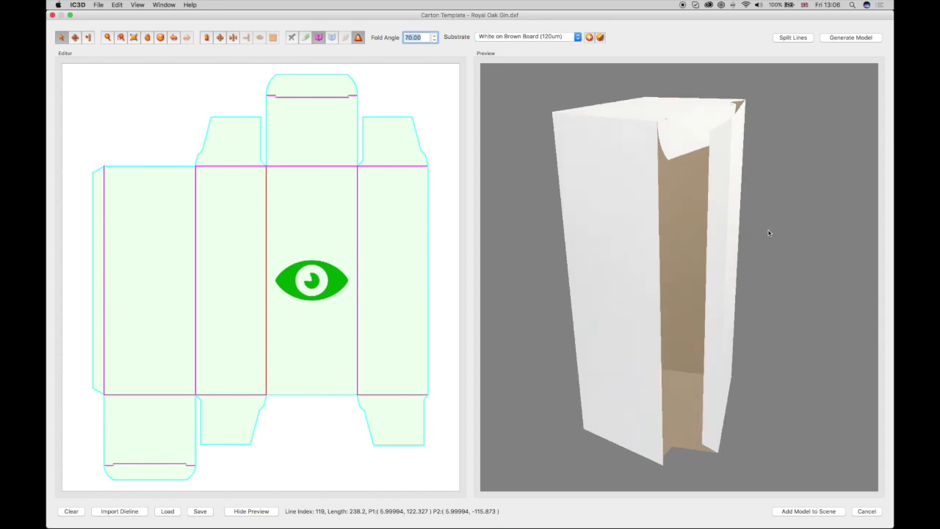
{"action": "type", "text": "82"}
{"action": "key", "text": "Return"}
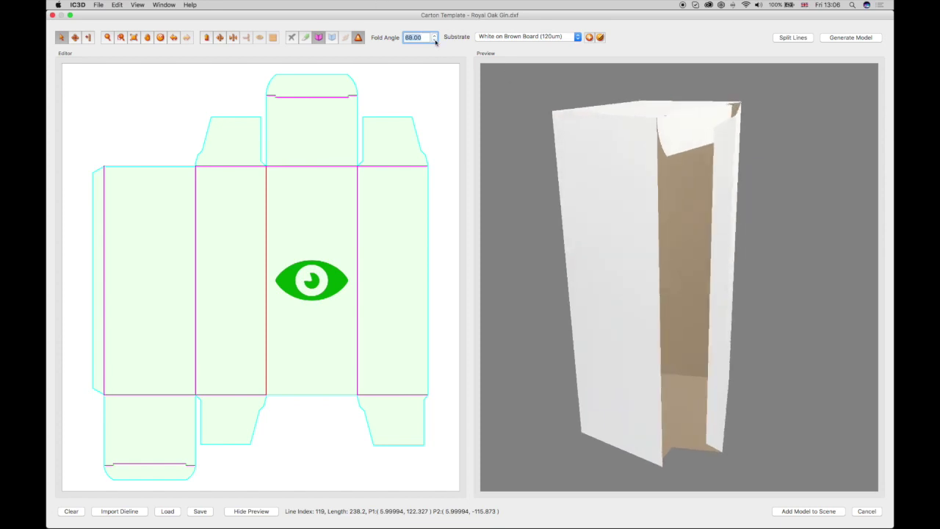
{"action": "left_click", "coordinate": [435, 35]}
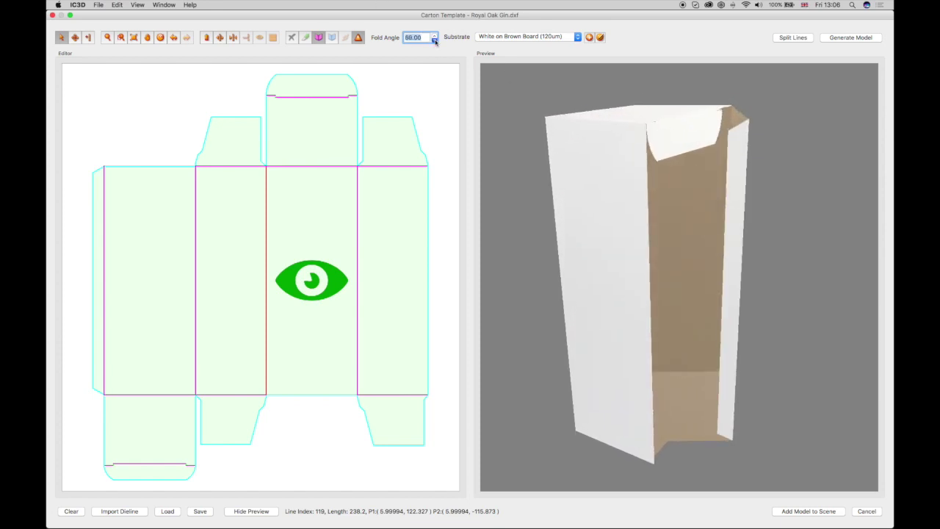
{"action": "left_click", "coordinate": [435, 35]}
{"action": "left_click", "coordinate": [434, 35]}
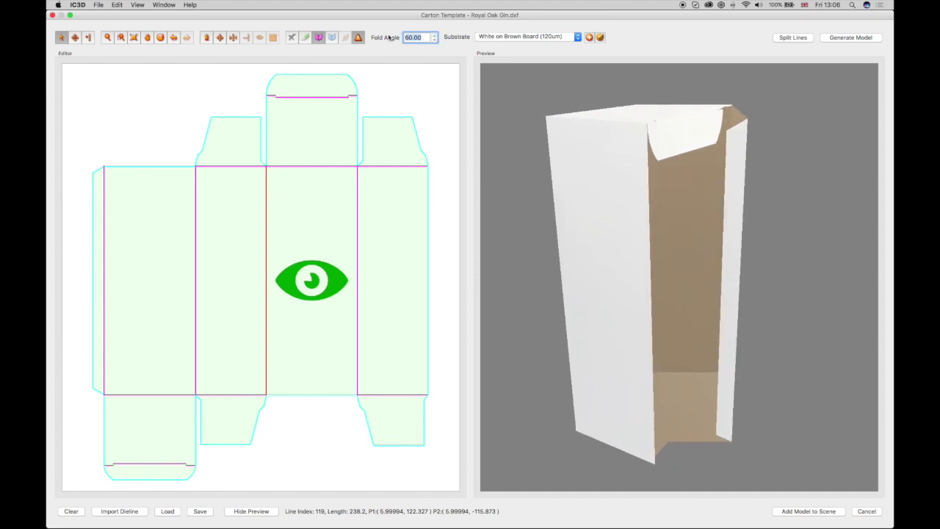
Step: Reset the crease between the second and third panels to a 90-degree fold angle and add the carton model to the scene
{"action": "type", "text": "90"}
{"action": "key", "text": "Return"}
{"action": "left_click_drag", "start_coordinate": [540, 181], "coordinate": [613, 273]}
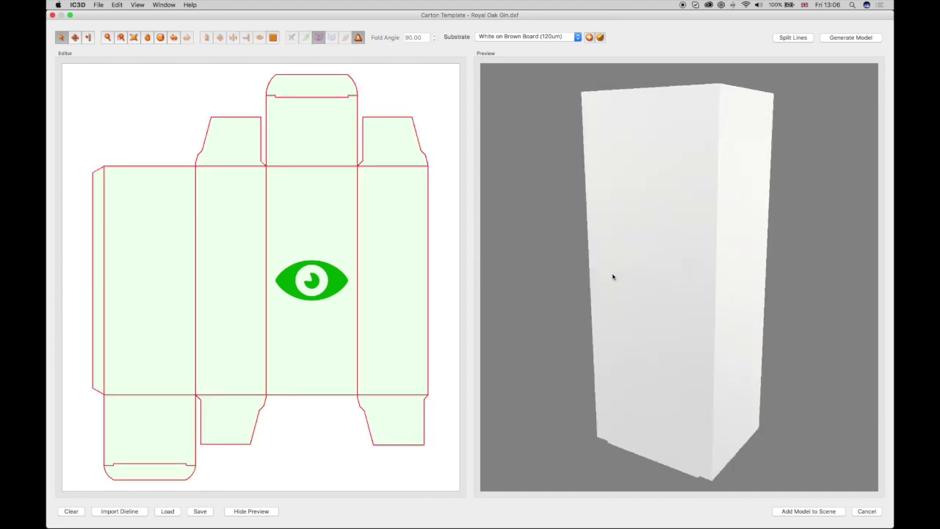
{"action": "left_click", "coordinate": [793, 511]}
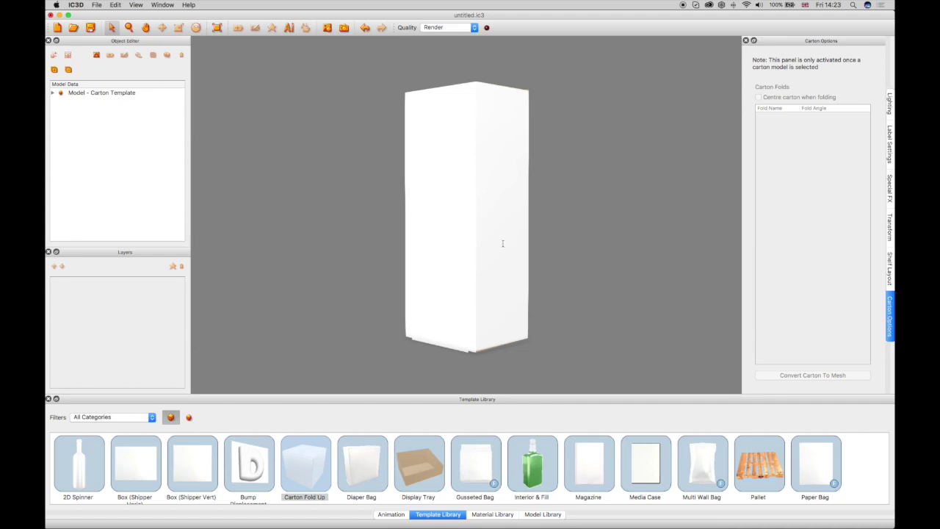
Step: Fold the narrow side panel, Face10, inwards by raising its fold angle to 123 degrees
{"action": "left_click", "coordinate": [502, 243]}
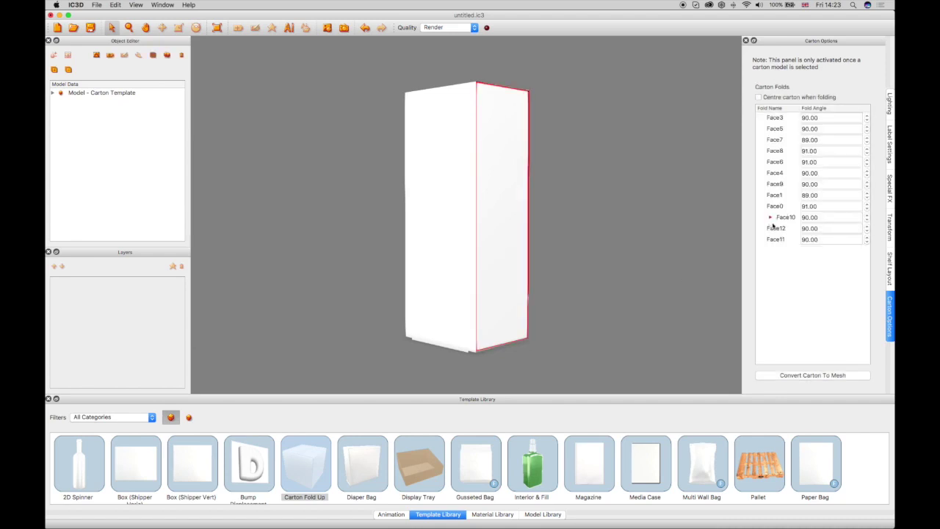
{"action": "left_click", "coordinate": [867, 216]}
{"action": "left_click", "coordinate": [868, 216]}
{"action": "left_click", "coordinate": [868, 216]}
{"action": "left_click", "coordinate": [867, 216]}
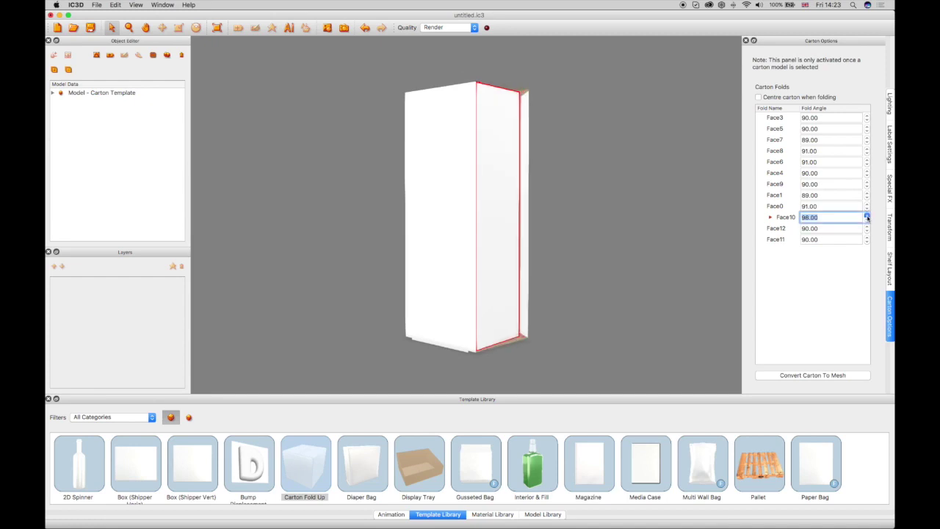
{"action": "left_click", "coordinate": [868, 216]}
{"action": "left_click", "coordinate": [868, 216]}
{"action": "left_click", "coordinate": [868, 216]}
{"action": "left_click", "coordinate": [868, 215]}
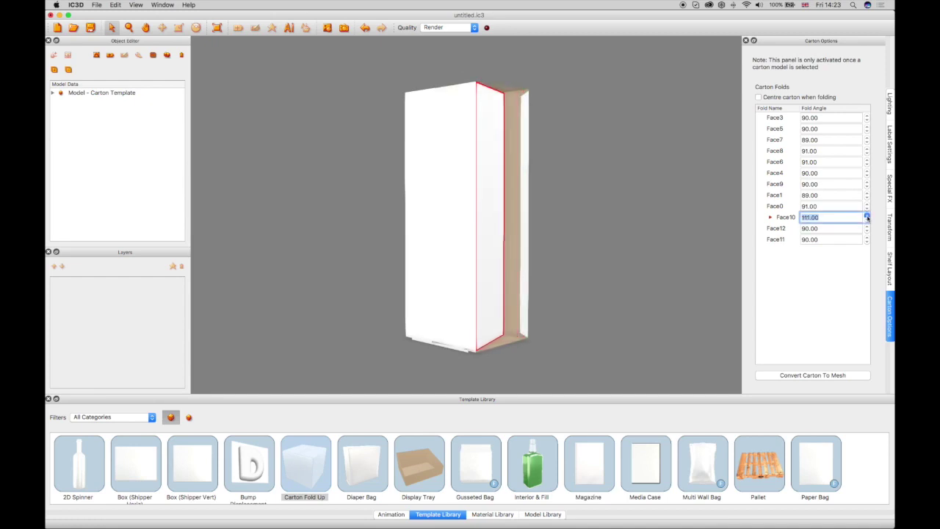
{"action": "left_click", "coordinate": [868, 215]}
{"action": "left_click", "coordinate": [868, 215]}
{"action": "left_click", "coordinate": [868, 215]}
{"action": "left_click", "coordinate": [868, 216]}
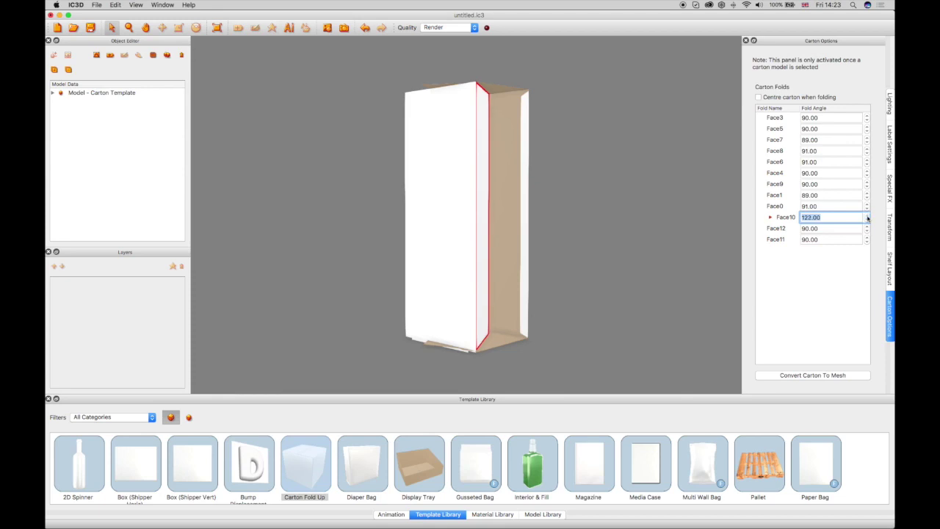
Step: Try a 98-degree fold angle on the narrow glue flap, Face6, and return it to 91 degrees
{"action": "left_click", "coordinate": [523, 240]}
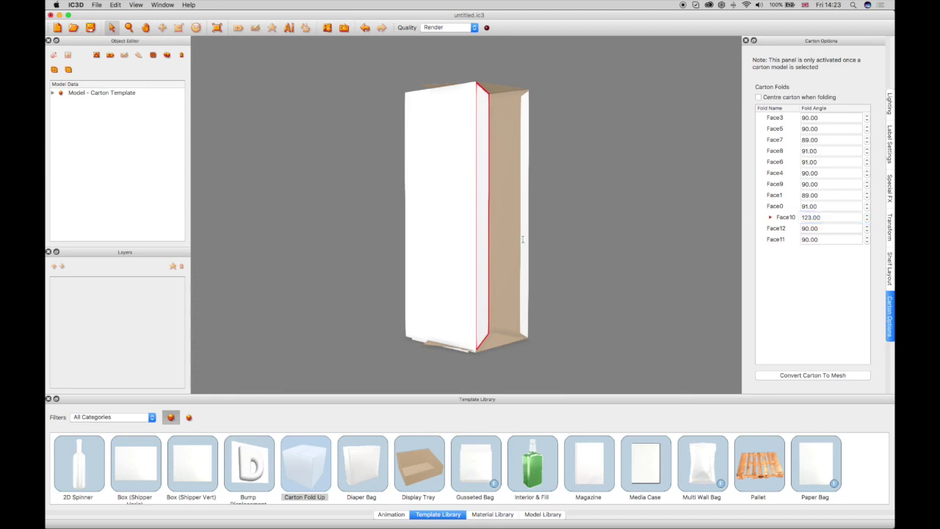
{"action": "left_click", "coordinate": [867, 160]}
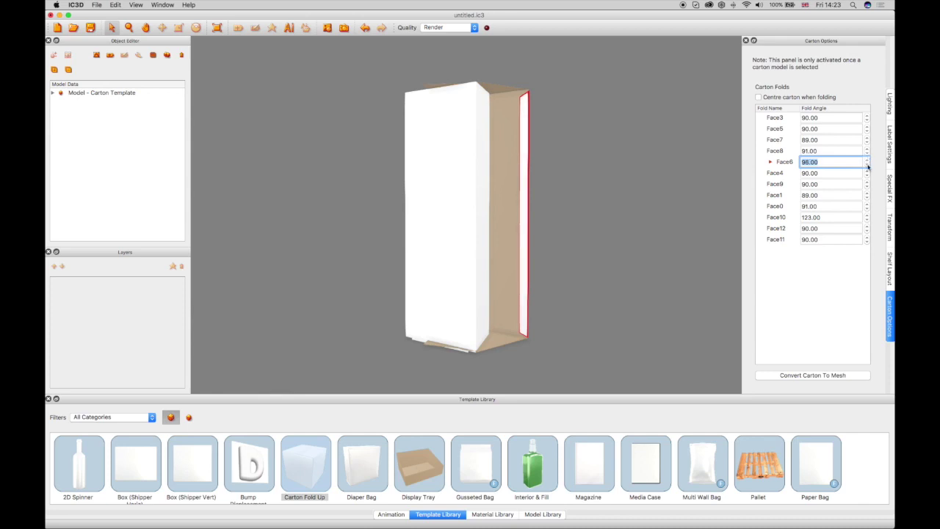
{"action": "left_click", "coordinate": [867, 166]}
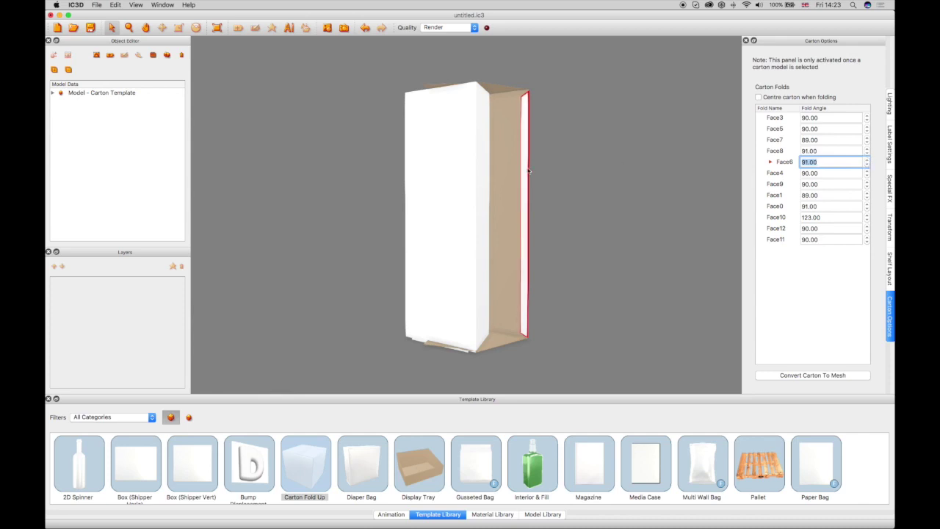
Step: Close the side panel Face10 again by setting its fold angle to 90 degrees
{"action": "left_click", "coordinate": [867, 220]}
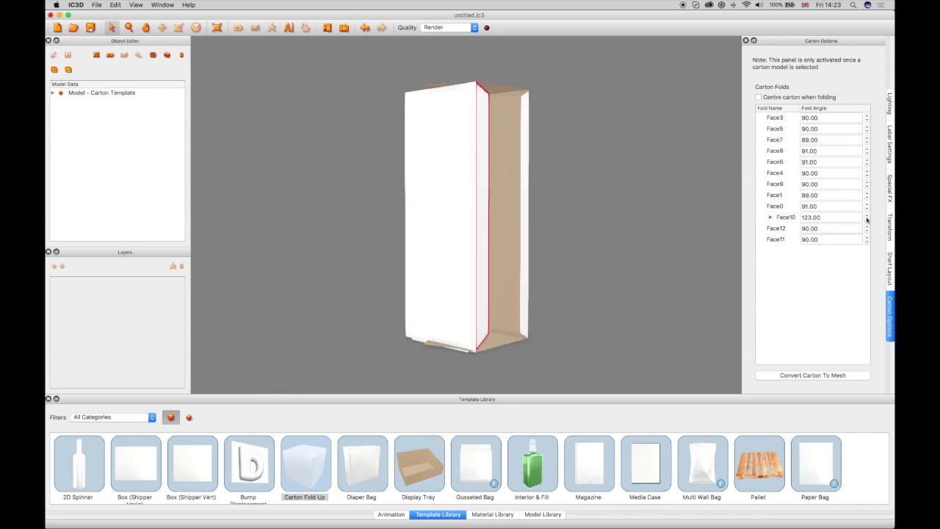
{"action": "type", "text": "90"}
{"action": "key", "text": "Return"}
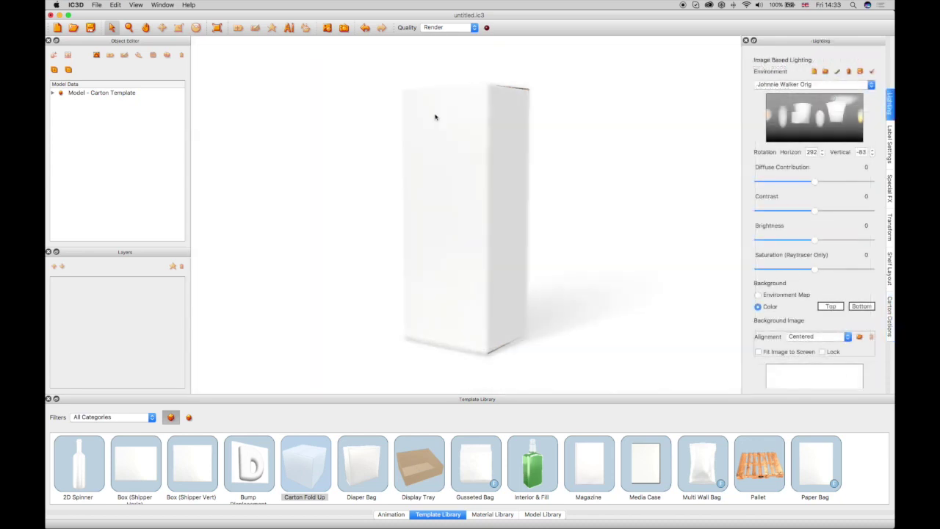
Step: Open the carton's artwork templates in Illustrator and compare the Front and Back documents
{"action": "left_click", "coordinate": [288, 29]}
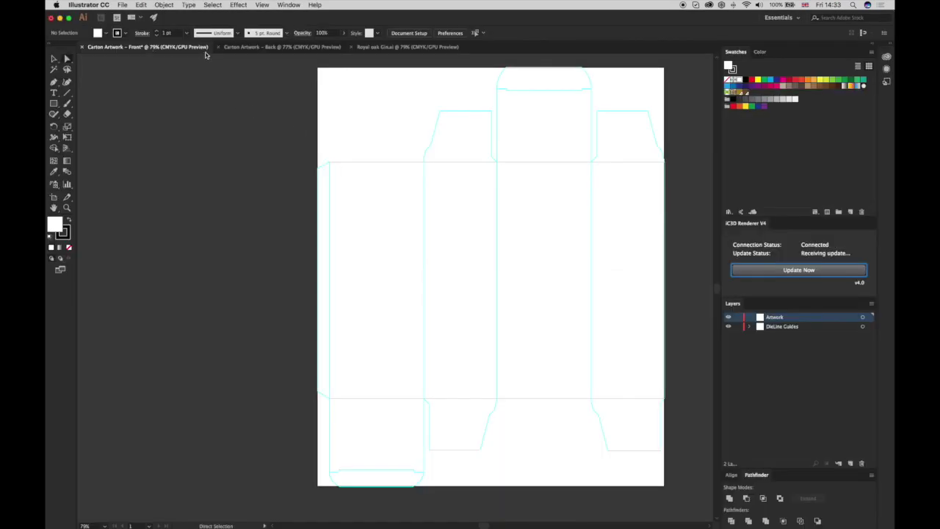
{"action": "left_click", "coordinate": [242, 47]}
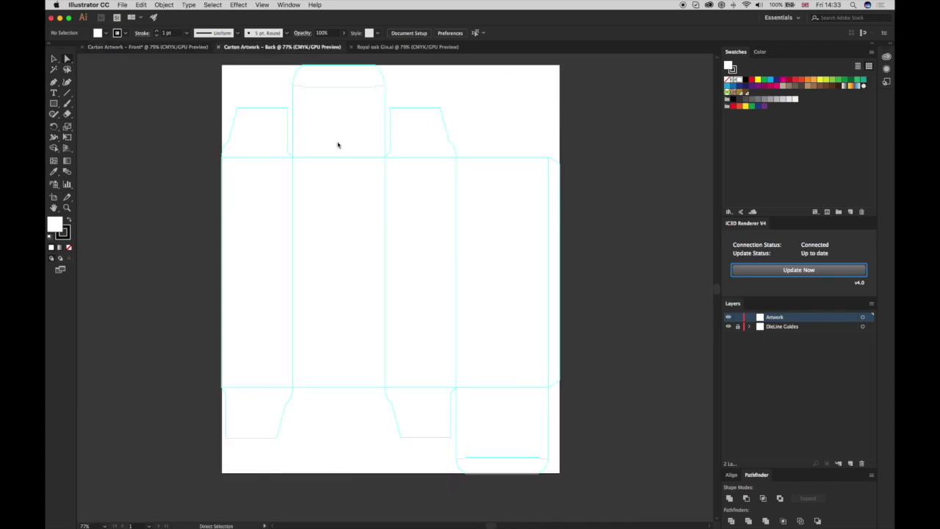
{"action": "left_click", "coordinate": [136, 47]}
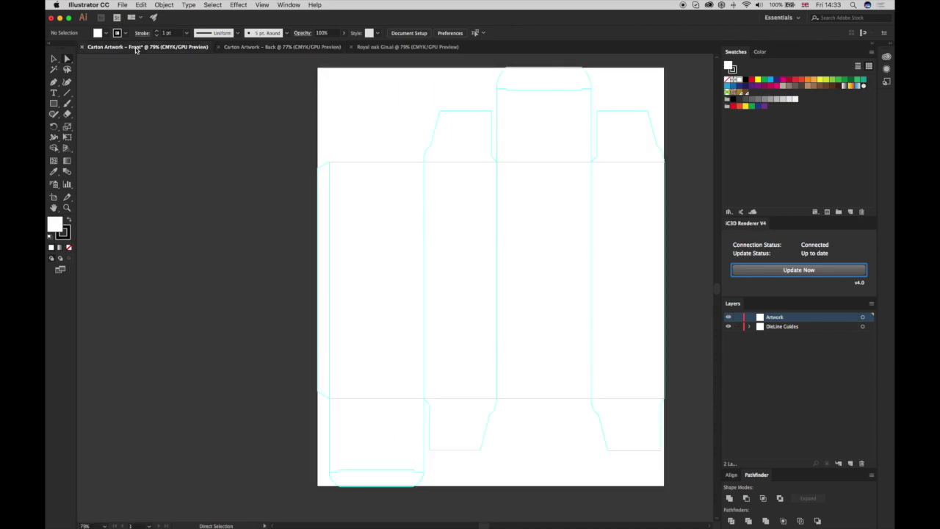
Step: Select and copy everything on the Artwork and DieLine Guides layers of the Royal oak Gin.ai document
{"action": "left_click", "coordinate": [408, 47]}
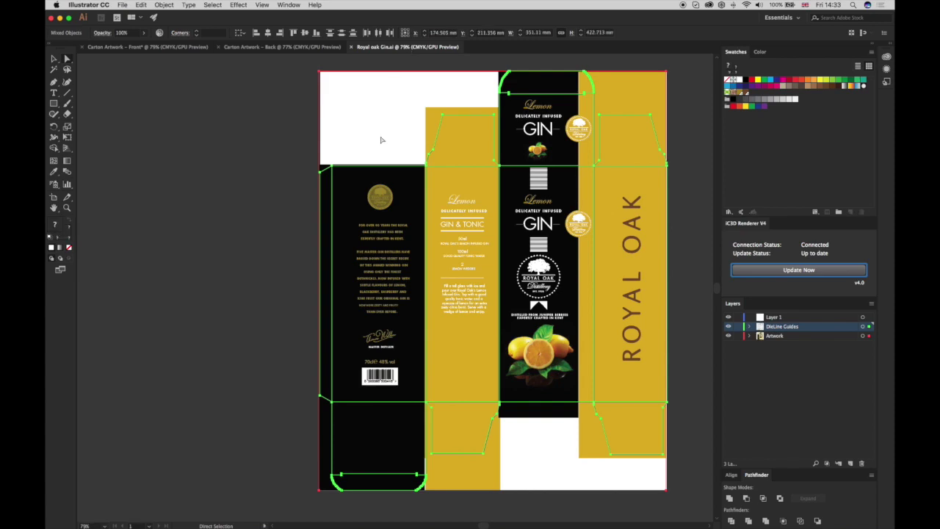
{"action": "left_click", "coordinate": [803, 337], "text": "shift"}
{"action": "key", "text": "v"}
{"action": "key", "text": "super+a"}
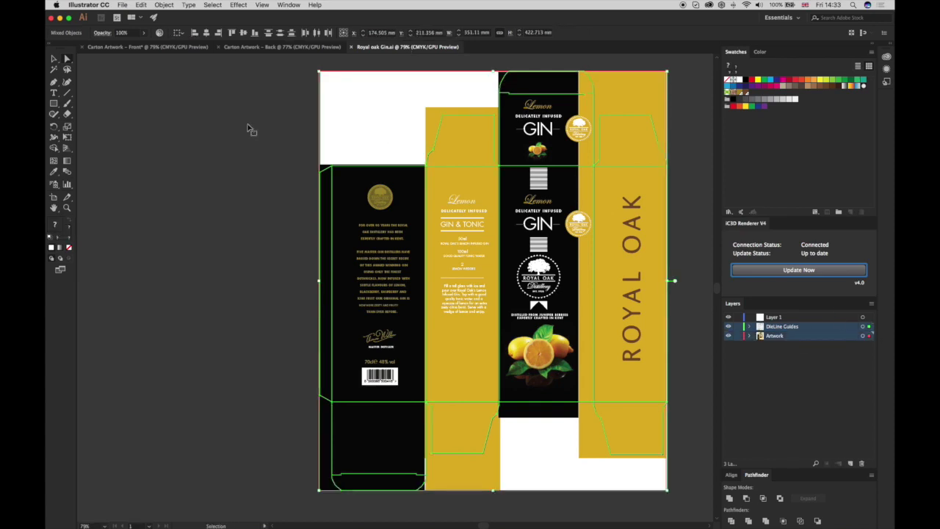
Step: Paste the gin artwork into the Carton Artwork – Front document and align it with the dieline guides
{"action": "left_click", "coordinate": [135, 48]}
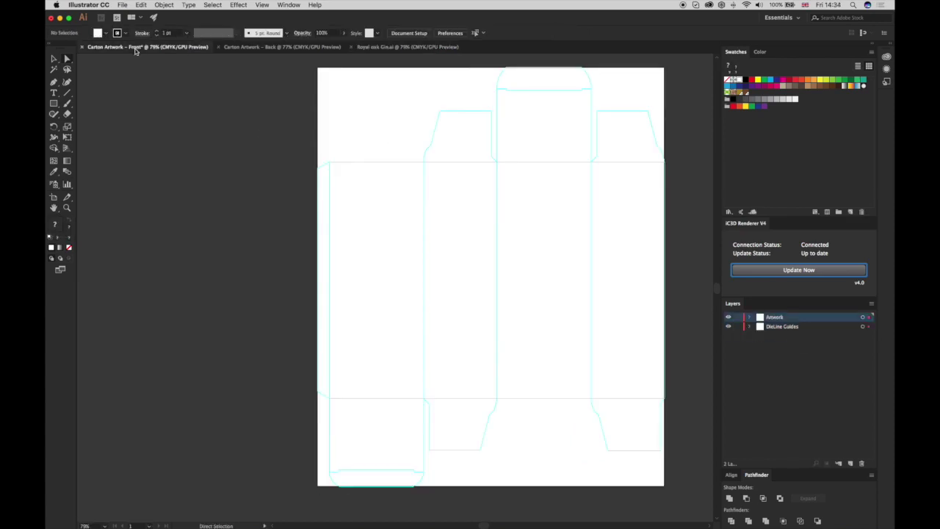
{"action": "key", "text": "super+v"}
{"action": "key", "text": "a"}
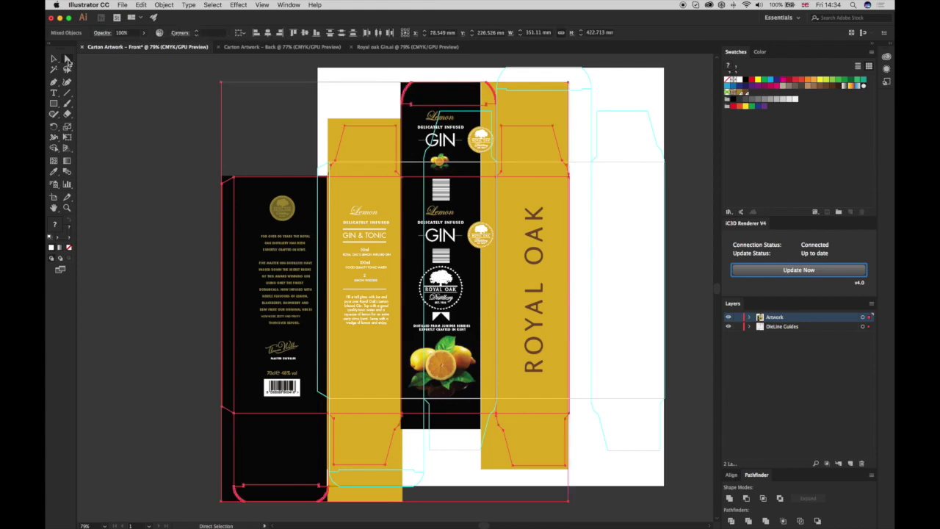
{"action": "left_click_drag", "start_coordinate": [235, 180], "coordinate": [331, 166]}
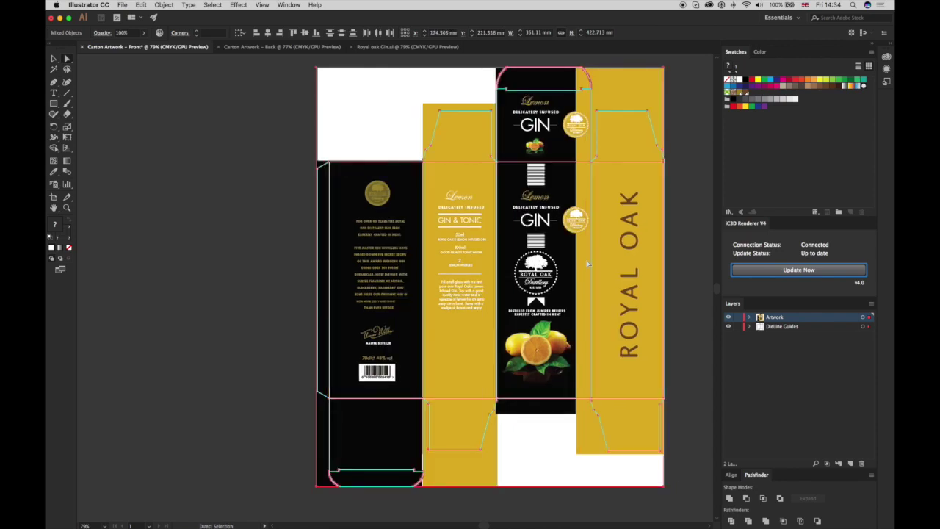
{"action": "key", "text": "super+shift+a"}
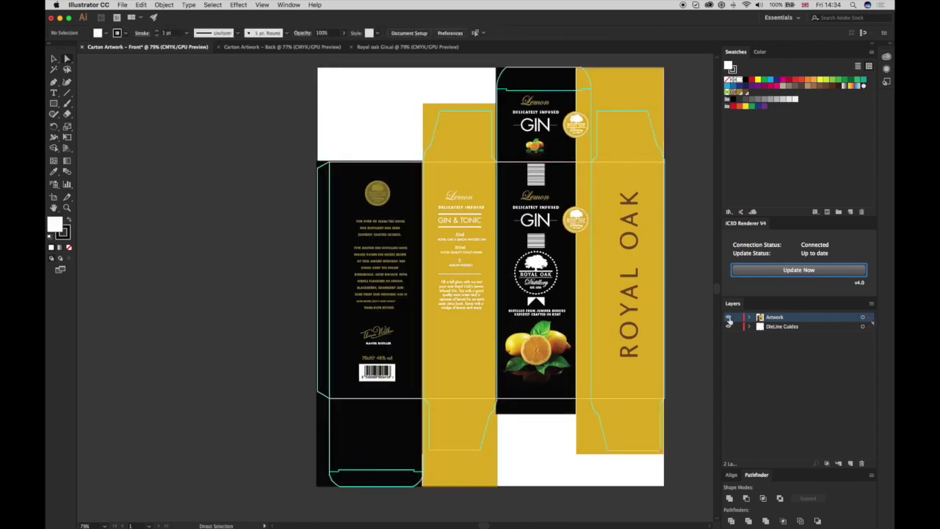
Step: Update the 3D carton with the front artwork, then inspect its side panel and the model's layers in IC3D
{"action": "left_click", "coordinate": [788, 272]}
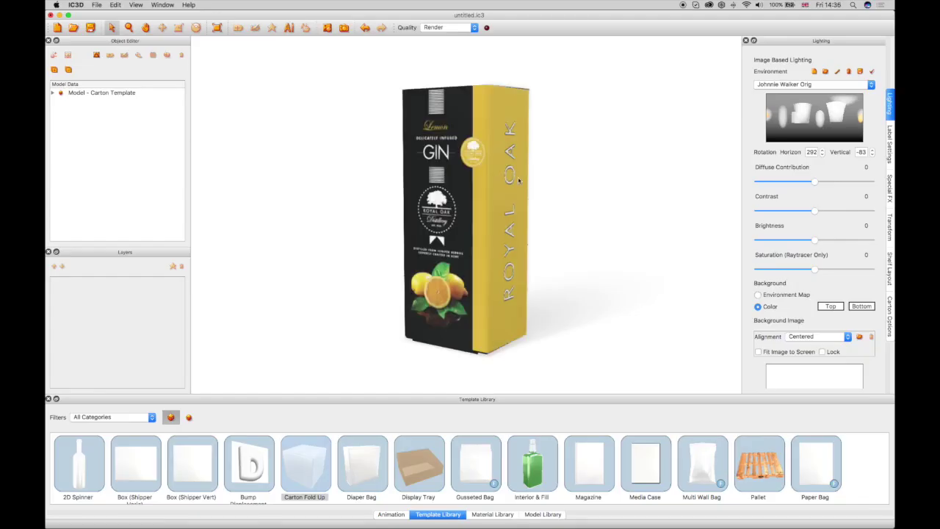
{"action": "left_click_drag", "start_coordinate": [501, 189], "coordinate": [337, 189]}
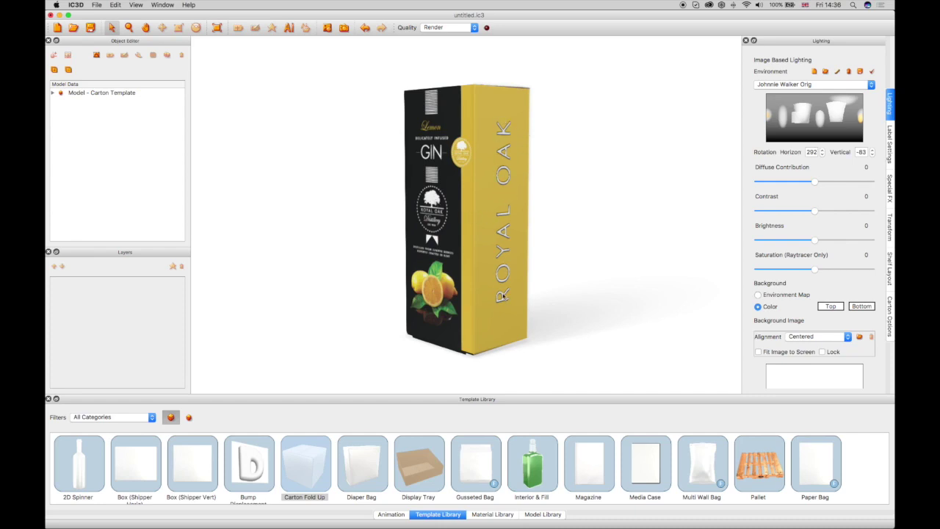
{"action": "left_click", "coordinate": [119, 93]}
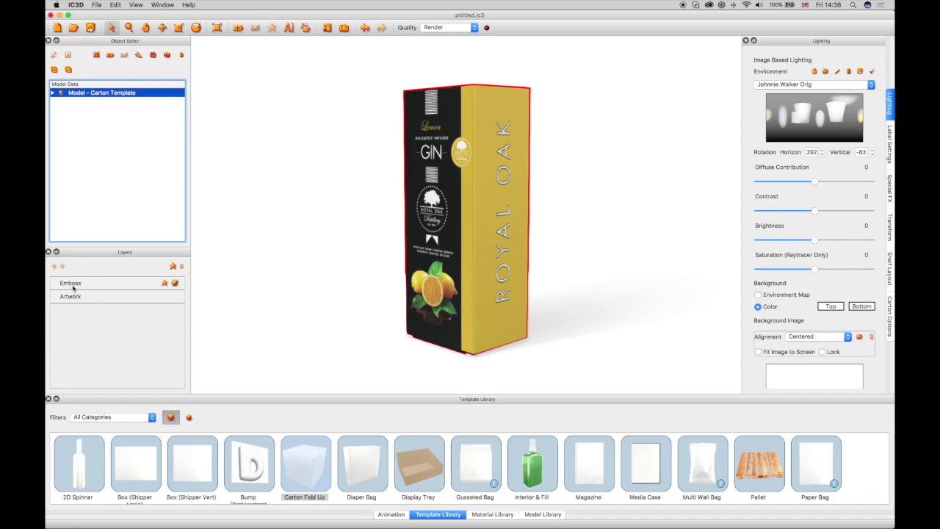
{"action": "left_click", "coordinate": [279, 269]}
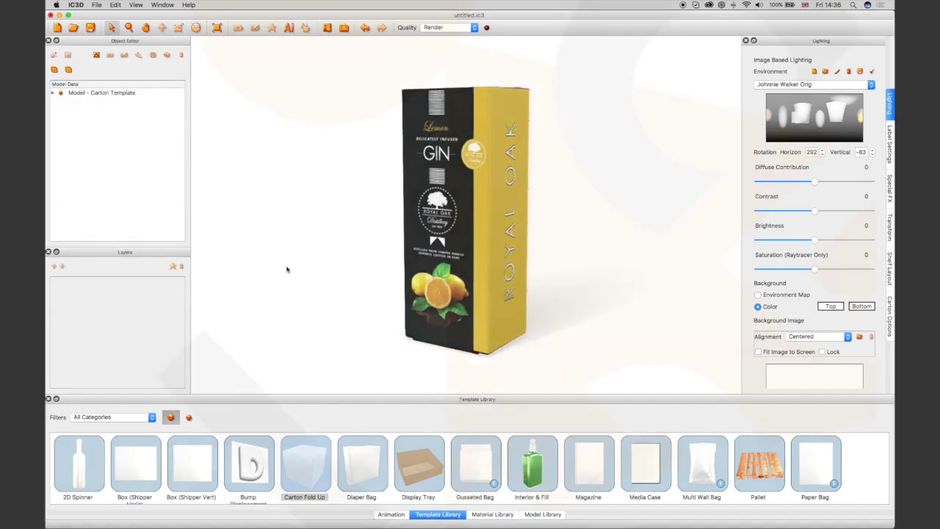